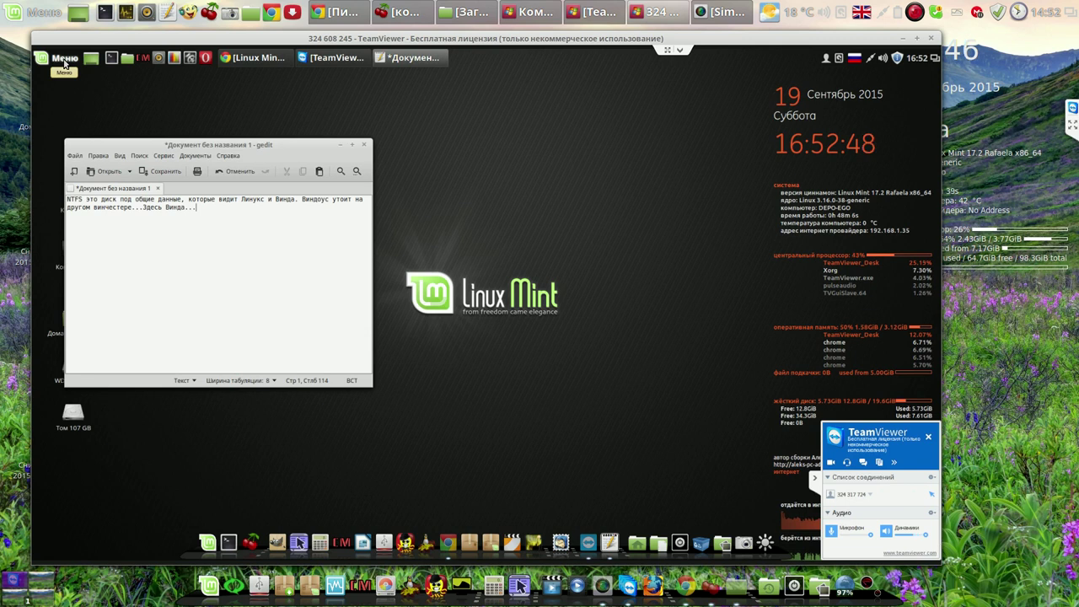
# - Open the startup applications list in the system settings and toggle Conky Manager's autostart on and back off
pyautogui.click(64, 58)
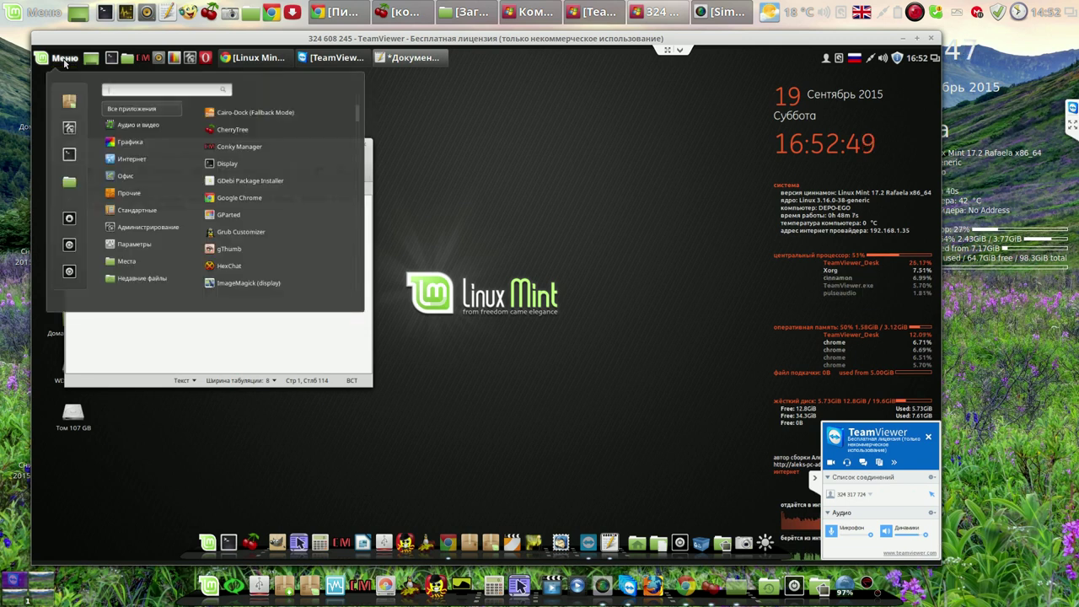
pyautogui.click(68, 129)
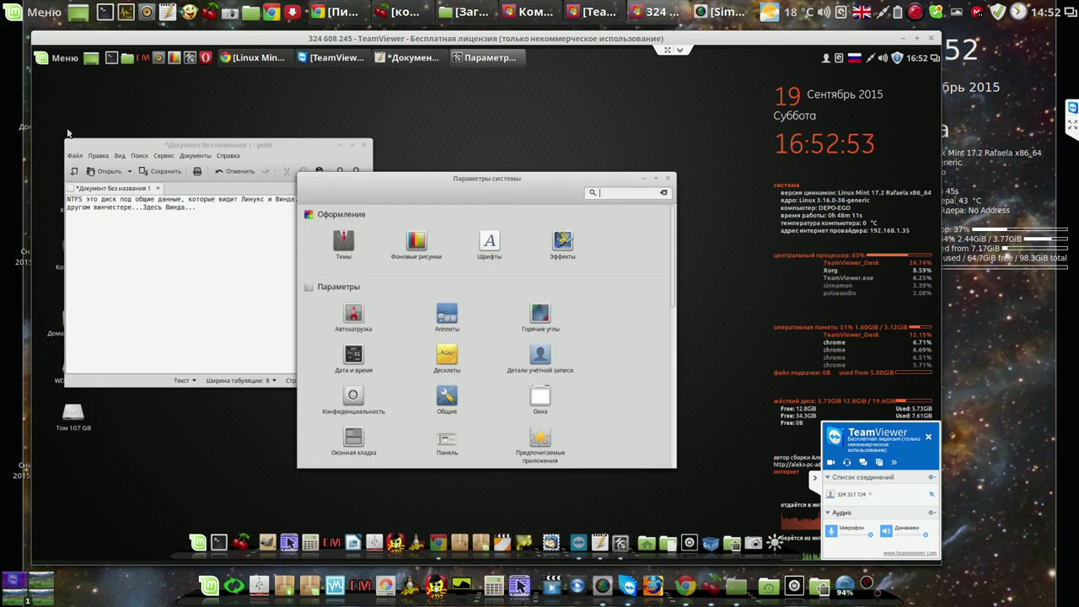
pyautogui.click(358, 316)
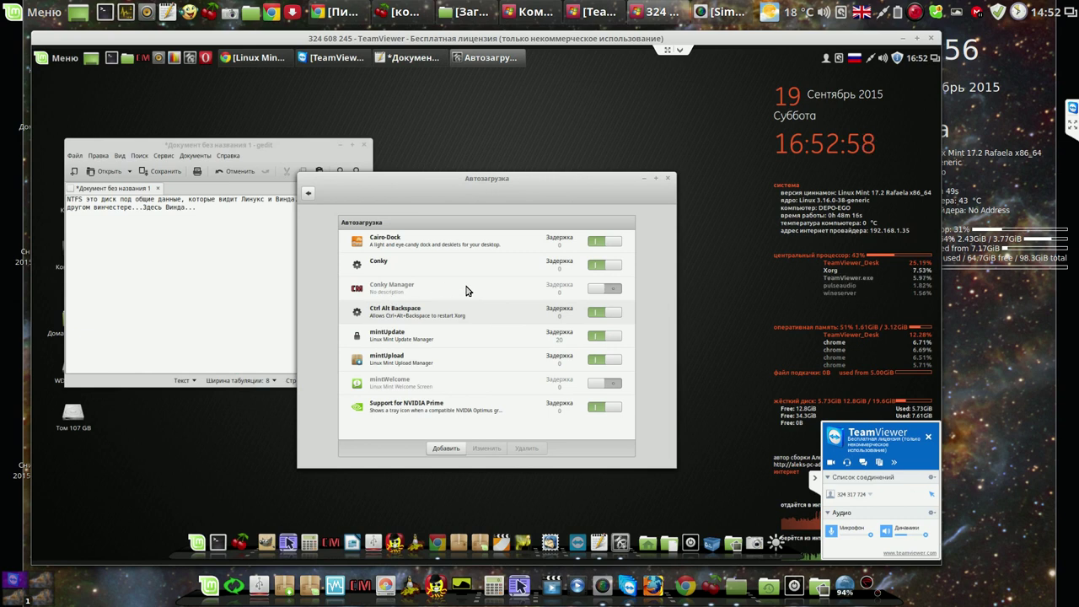
pyautogui.click(613, 292)
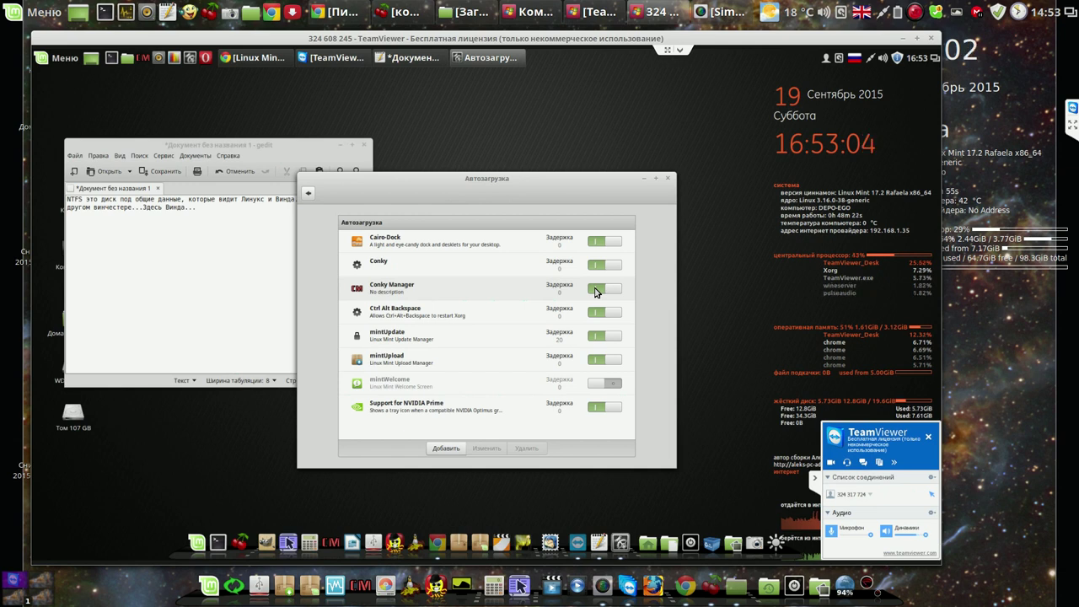
pyautogui.click(596, 292)
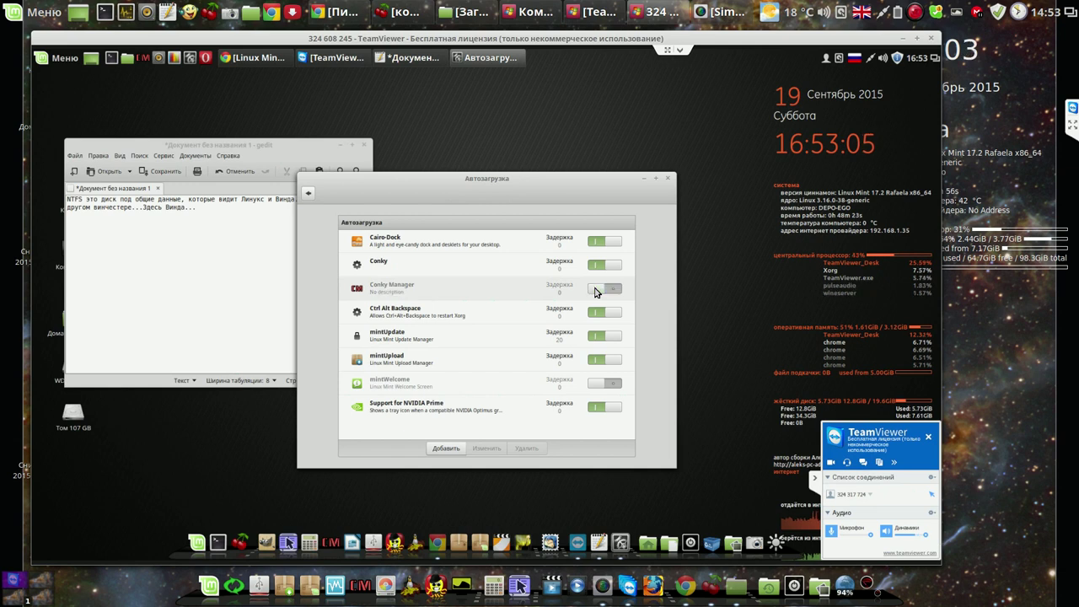
# - Check Conky Manager's system startup settings, accept them, and close Conky Manager and the startup applications window
pyautogui.click(142, 59)
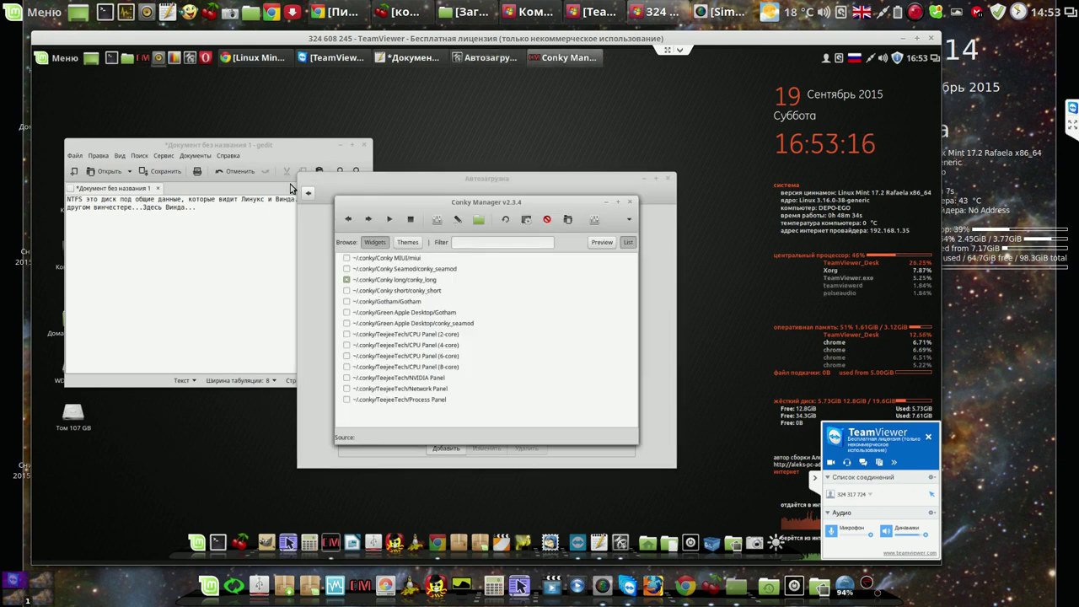
pyautogui.click(596, 221)
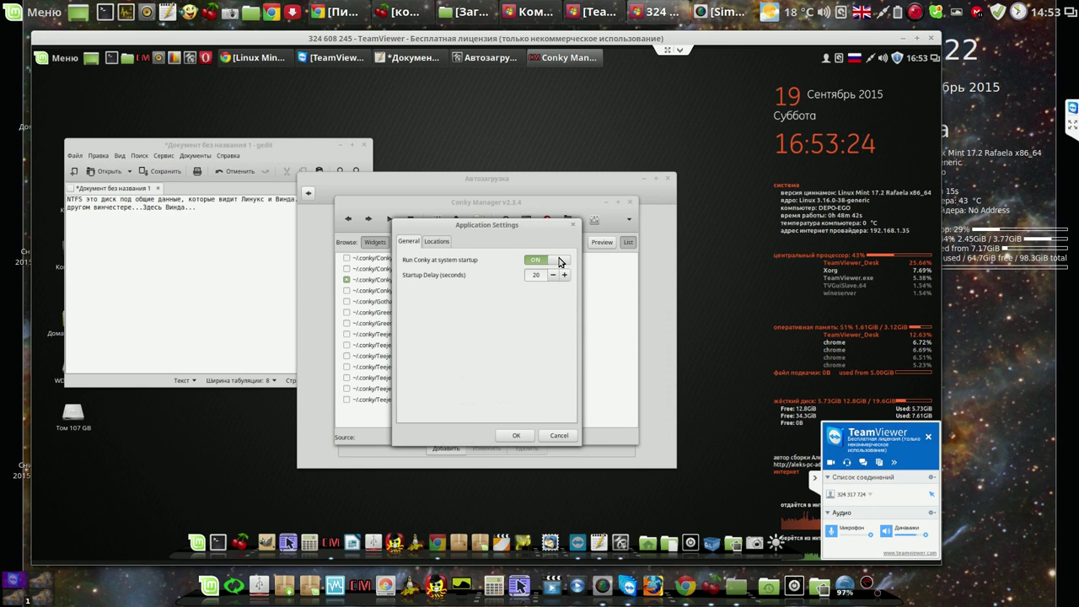
pyautogui.click(517, 436)
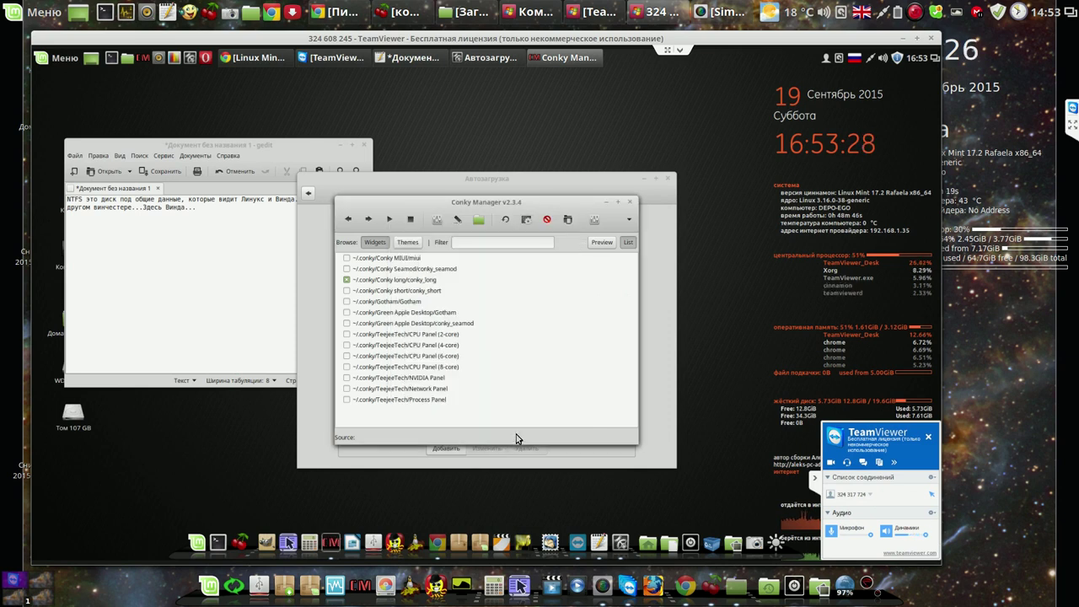
pyautogui.click(628, 204)
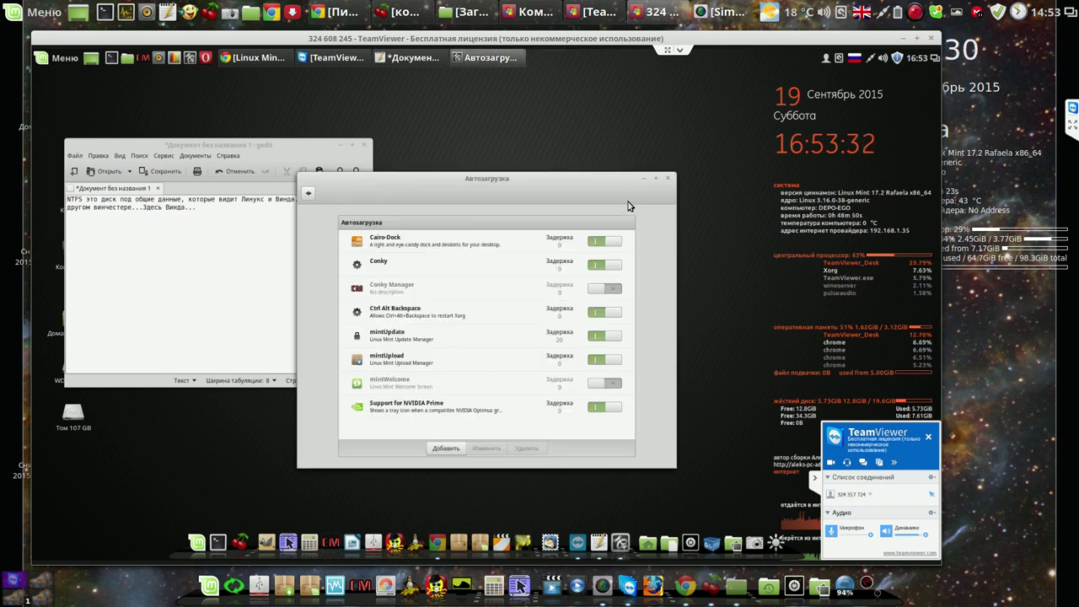
pyautogui.click(669, 182)
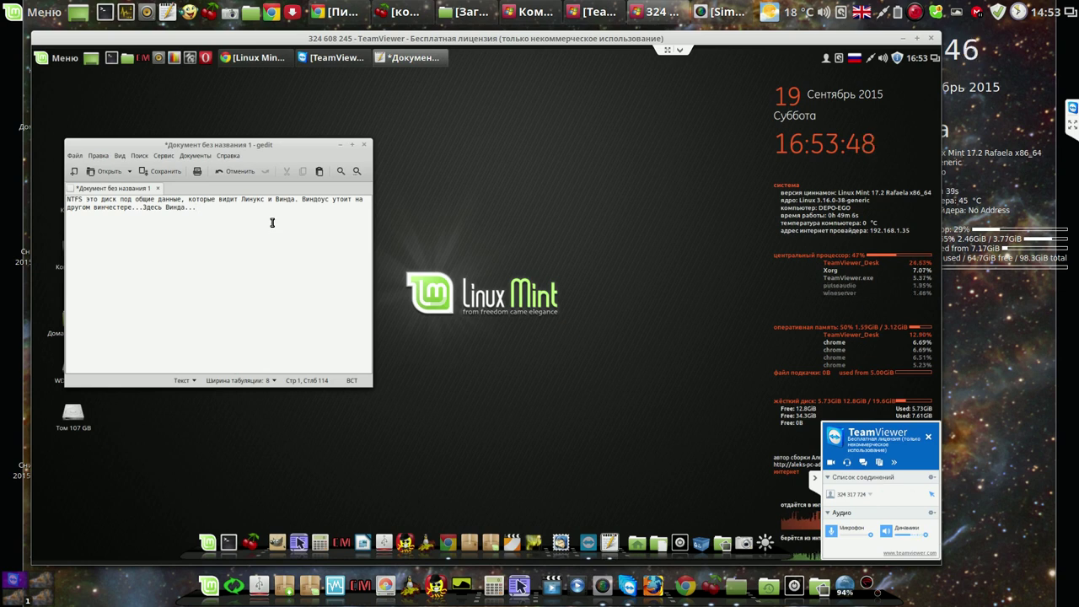
# - Append the recipient's first name followed by ", Спасибо! Всё ОК!" to the note in the text document
pyautogui.write('Але')
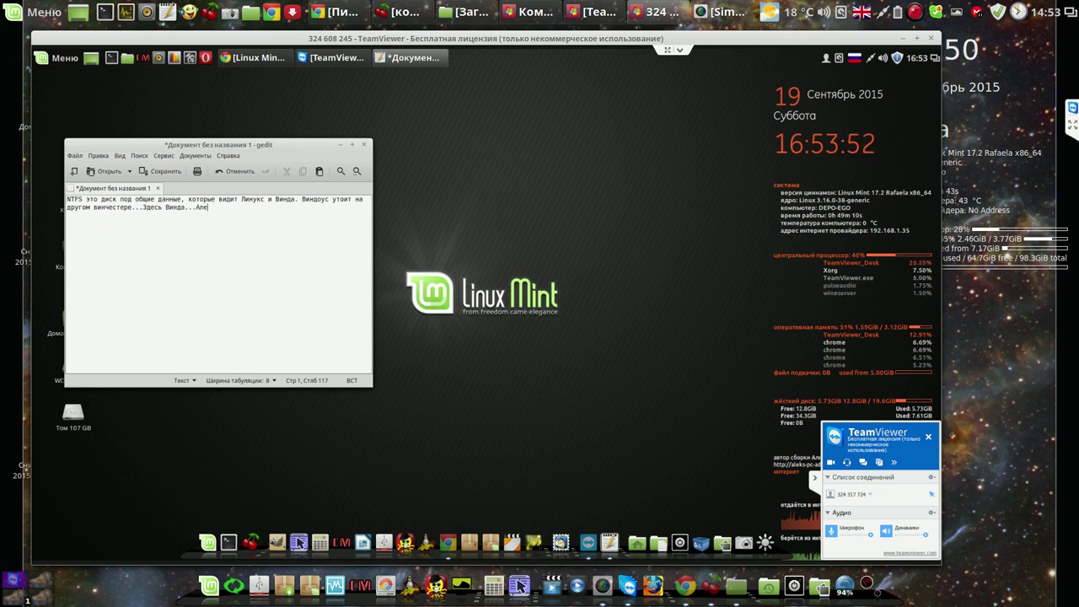
pyautogui.write(',')
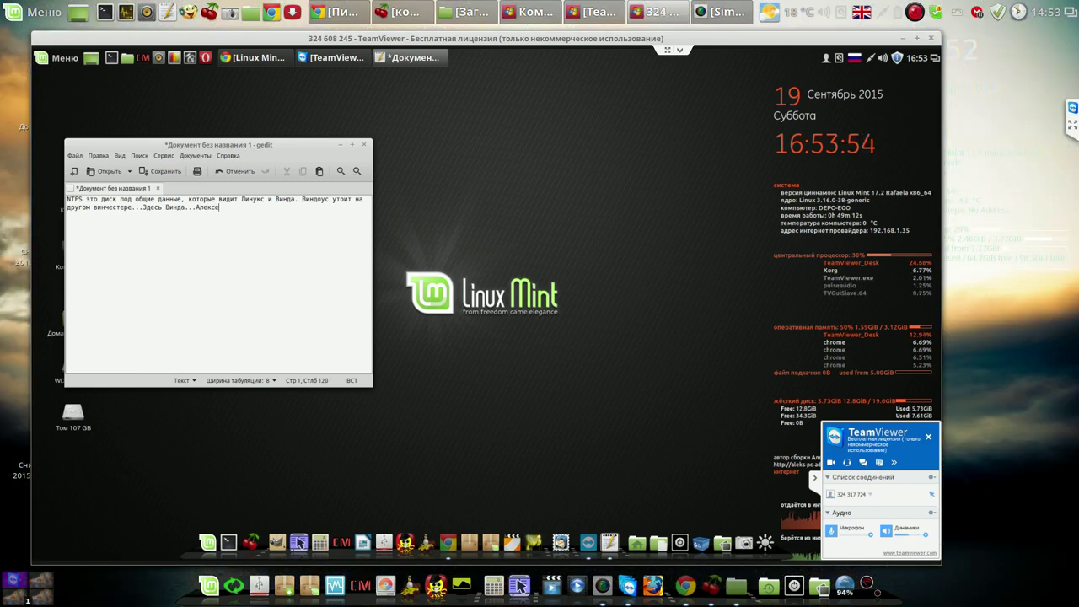
pyautogui.write(' Спаси')
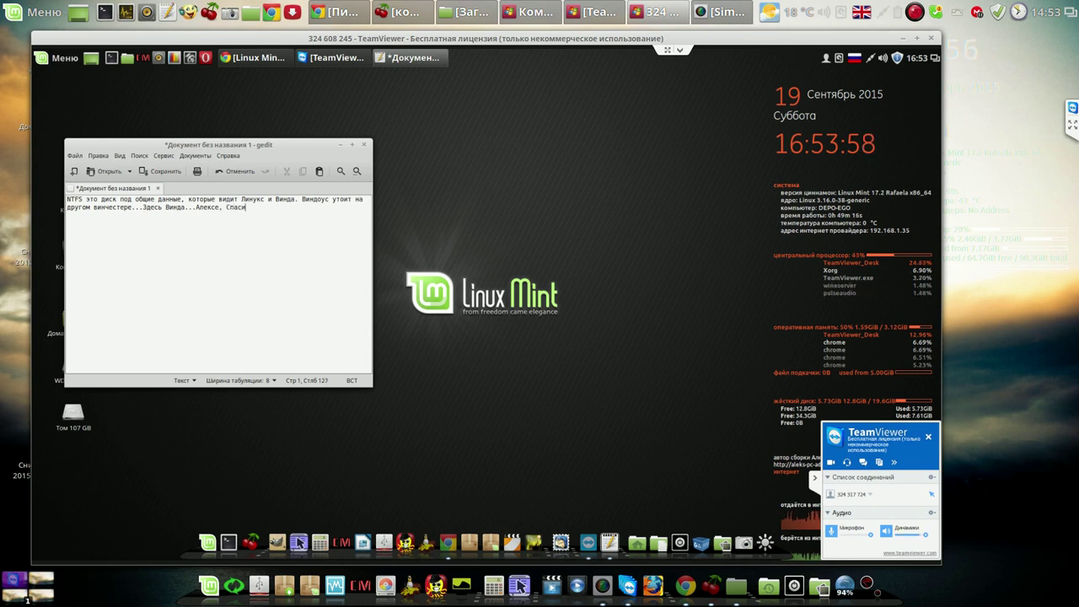
pyautogui.write('бо! Всё ОК!')
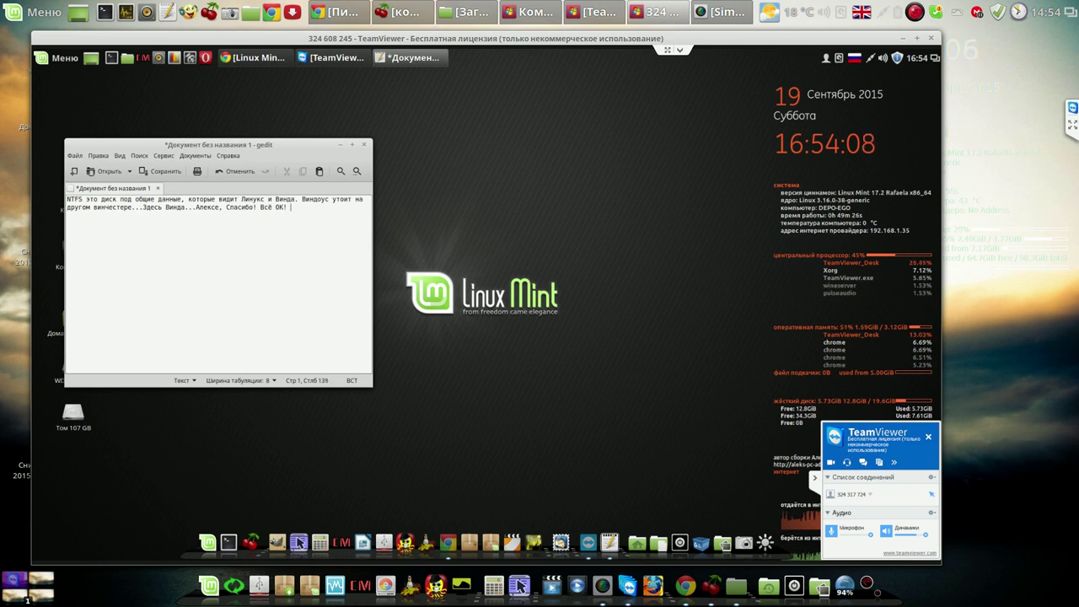
# - Continue the note with "Может конки менеджер из автозагрузки удалить"
pyautogui.write('Мнет ')
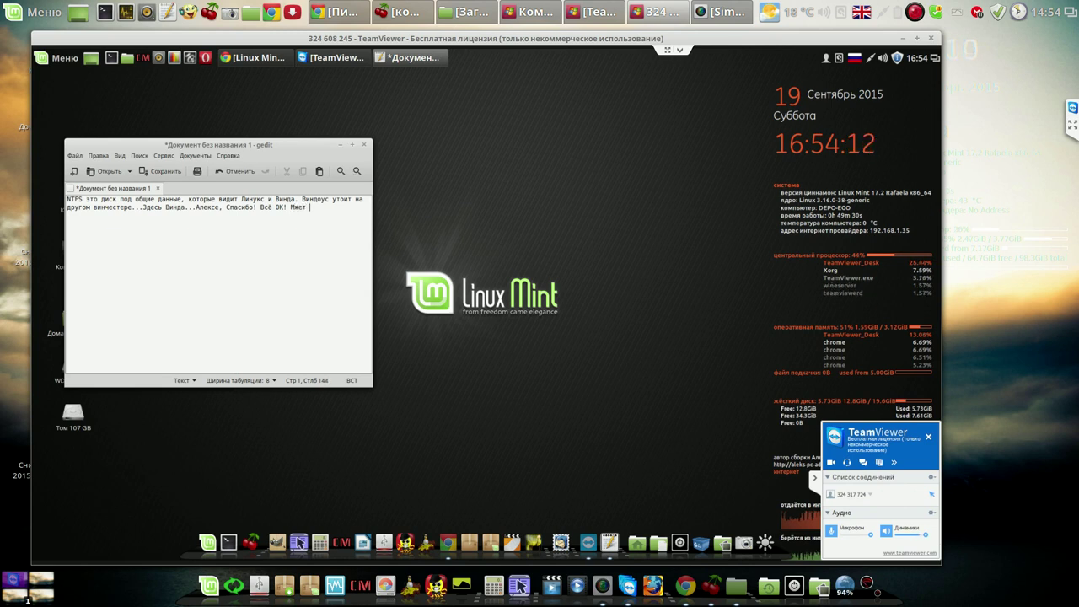
pyautogui.write('конки менеджер')
pyautogui.click(293, 207)
pyautogui.write('о')
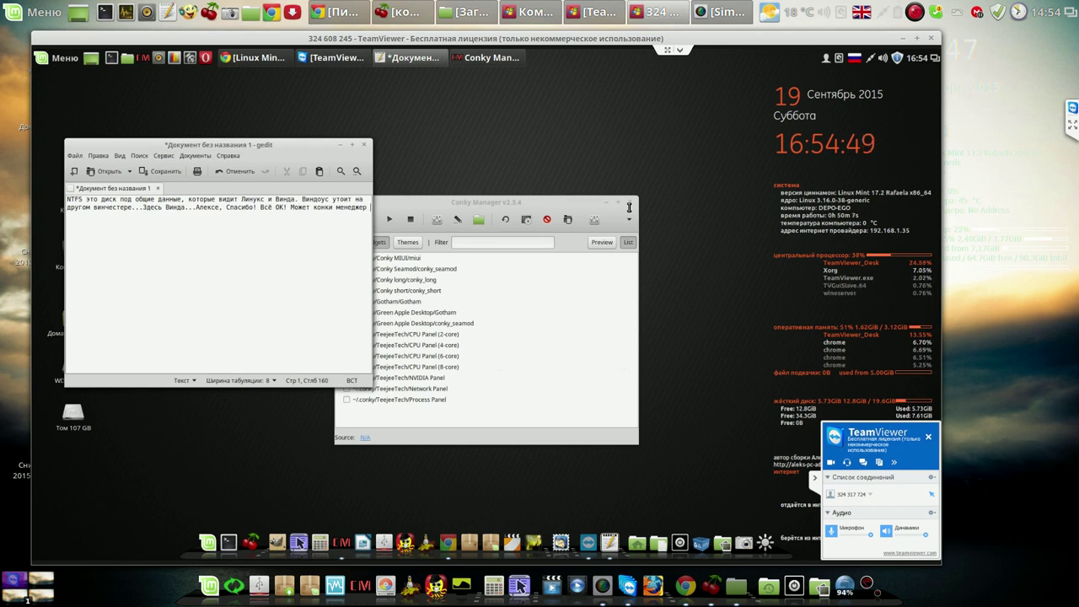
pyautogui.write('из а')
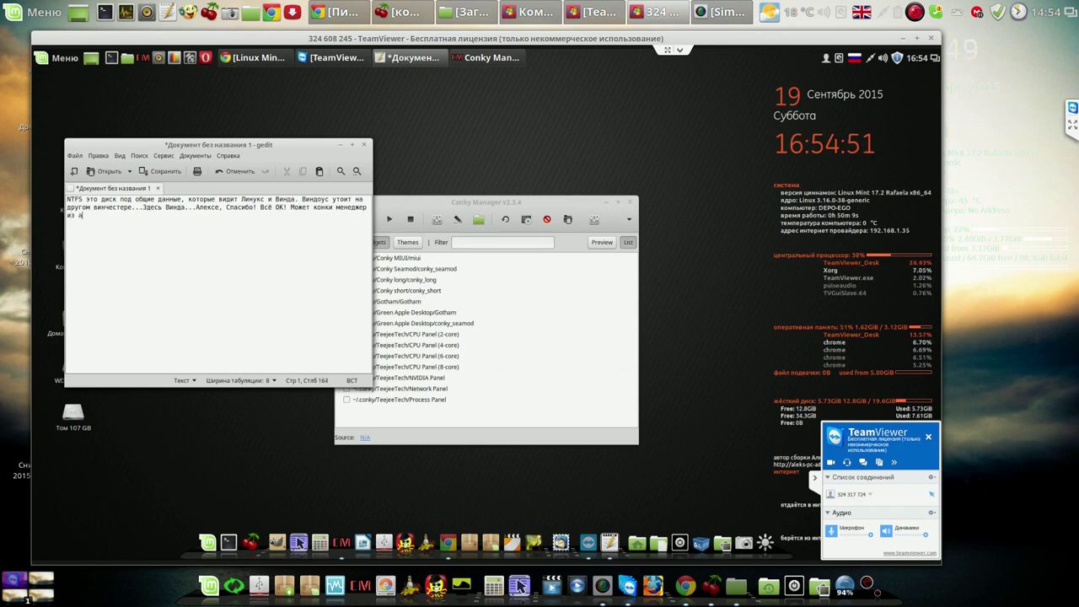
pyautogui.write('вто')
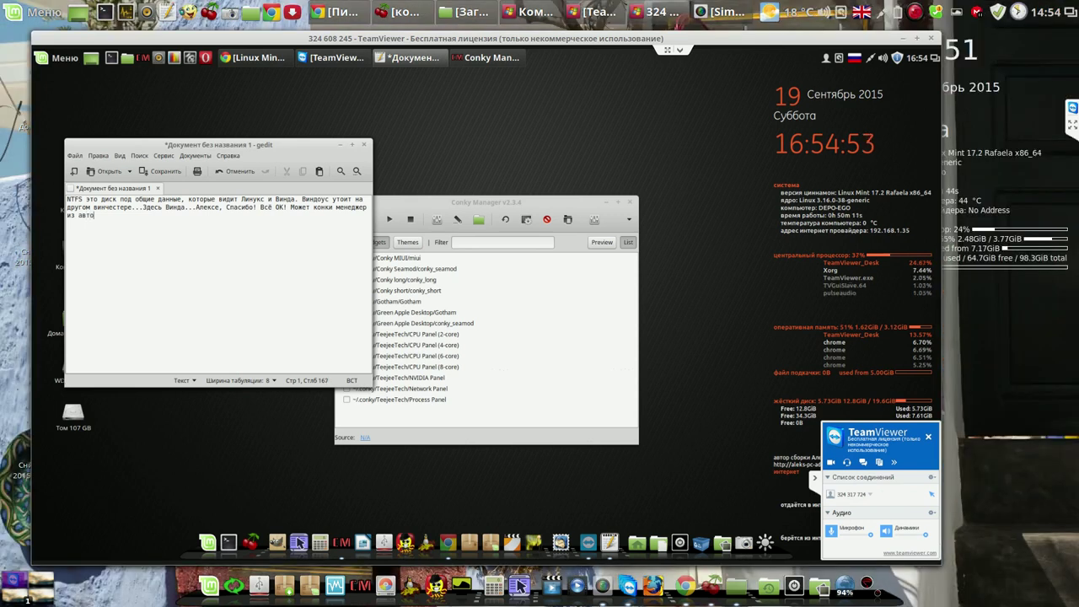
pyautogui.write('загрузки уда')
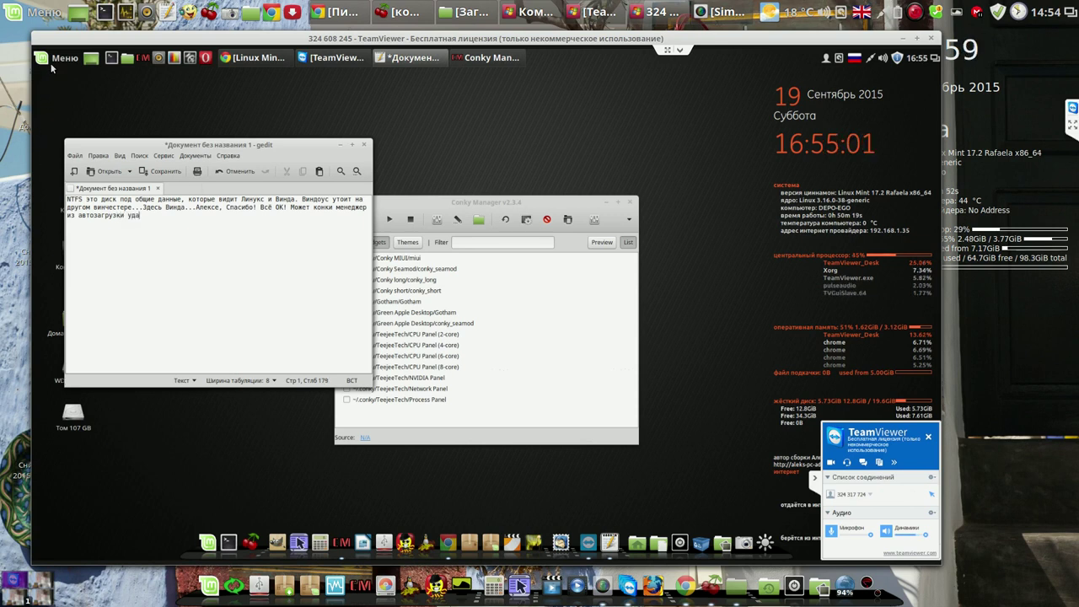
pyautogui.write('лить')
# - Delete the Conky Manager entry from the system's startup applications, then close the settings and Conky Manager
pyautogui.click(46, 62)
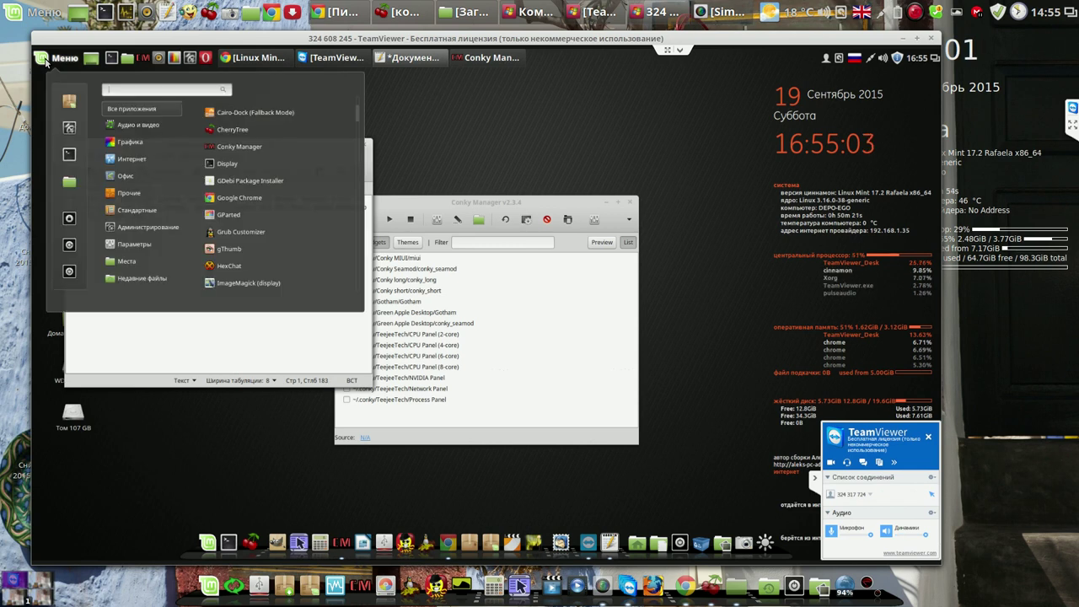
pyautogui.click(71, 130)
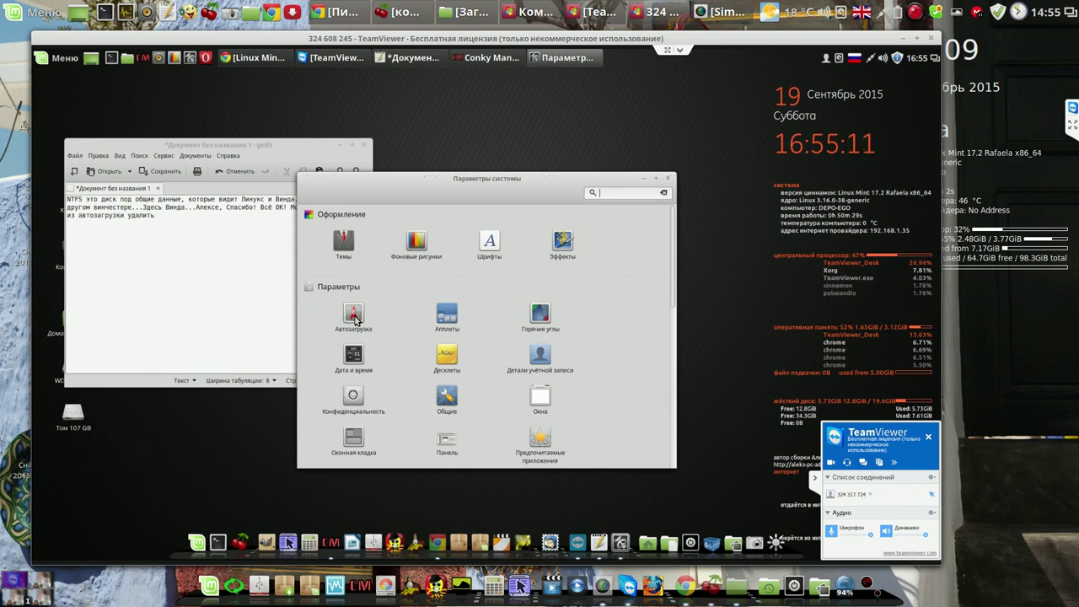
pyautogui.click(355, 317)
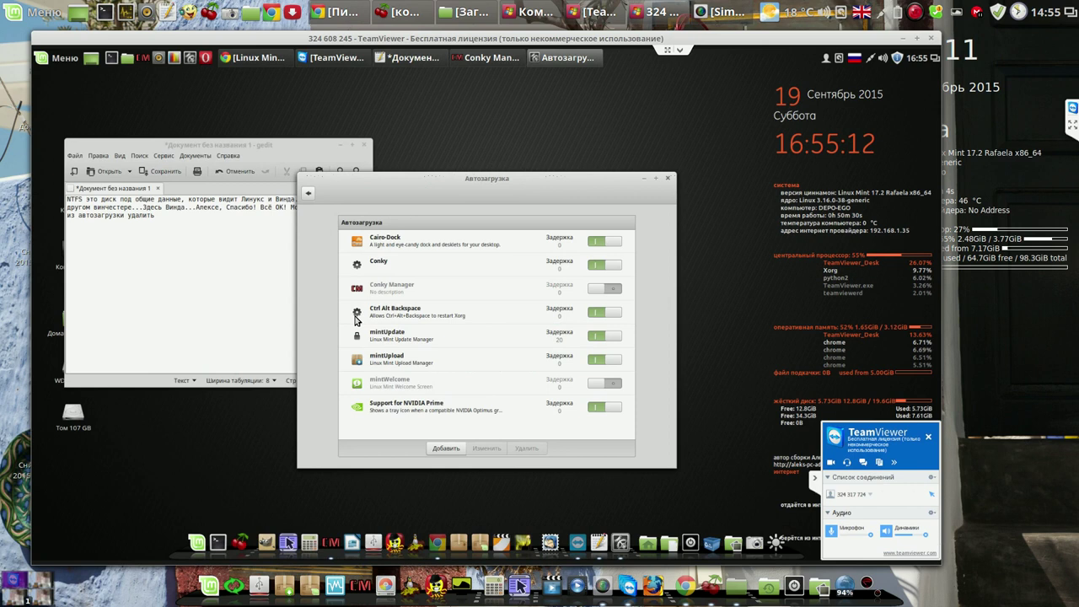
pyautogui.click(406, 287)
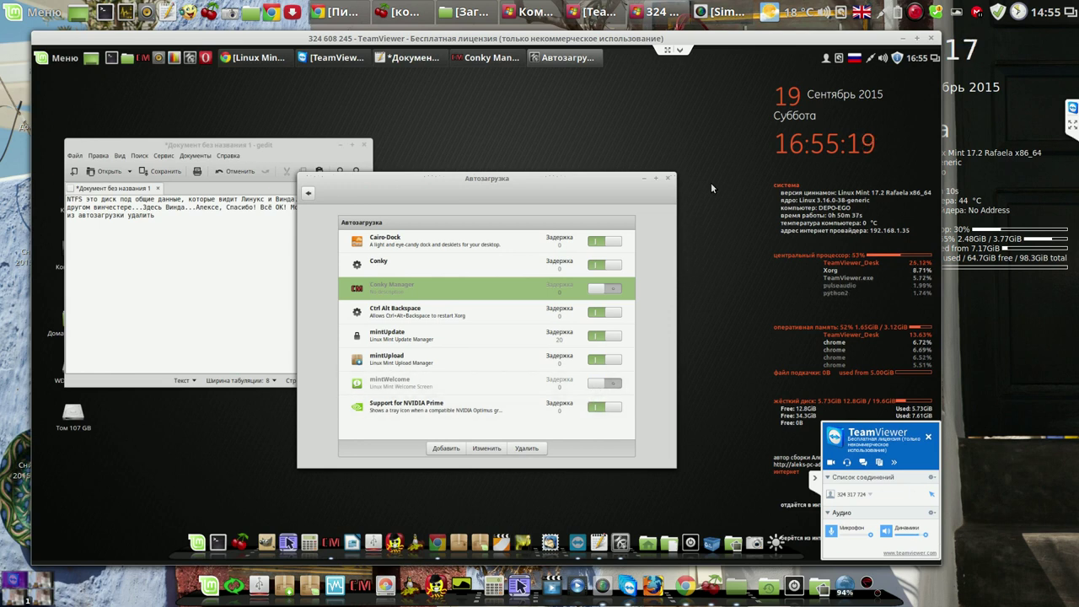
pyautogui.press('Delete')
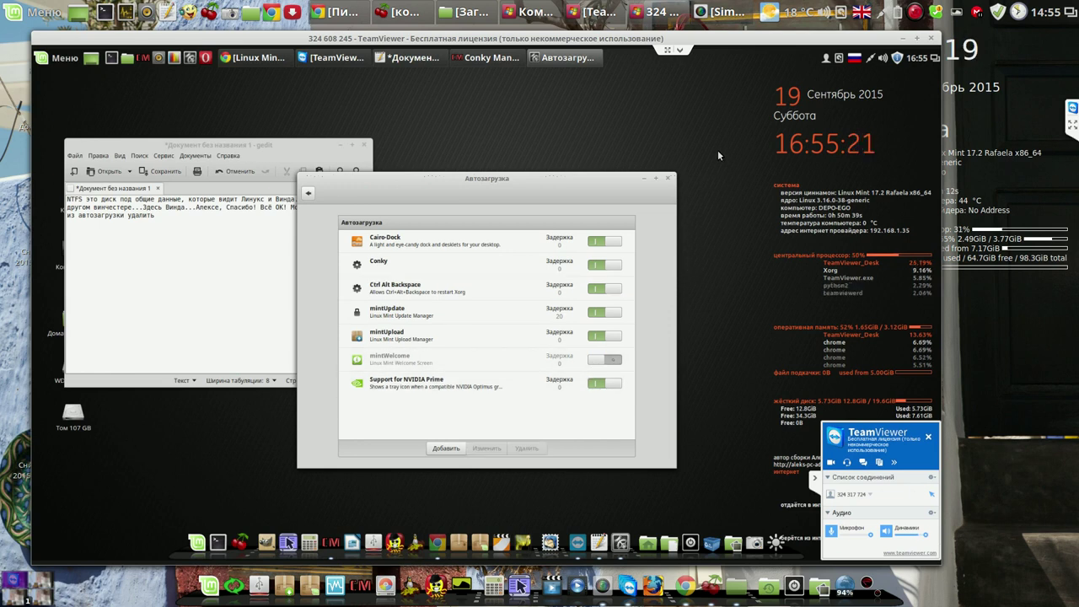
pyautogui.click(668, 178)
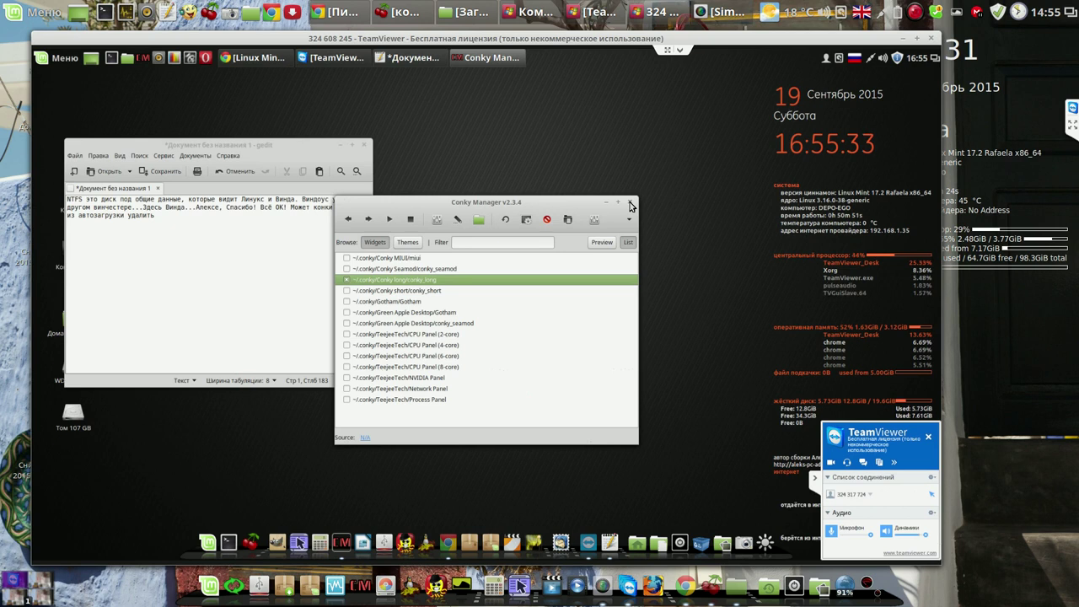
pyautogui.click(630, 204)
# - End the note's last sentence with a period and add "Ок, Спасиб. На этом компе нет..."
pyautogui.write('.')
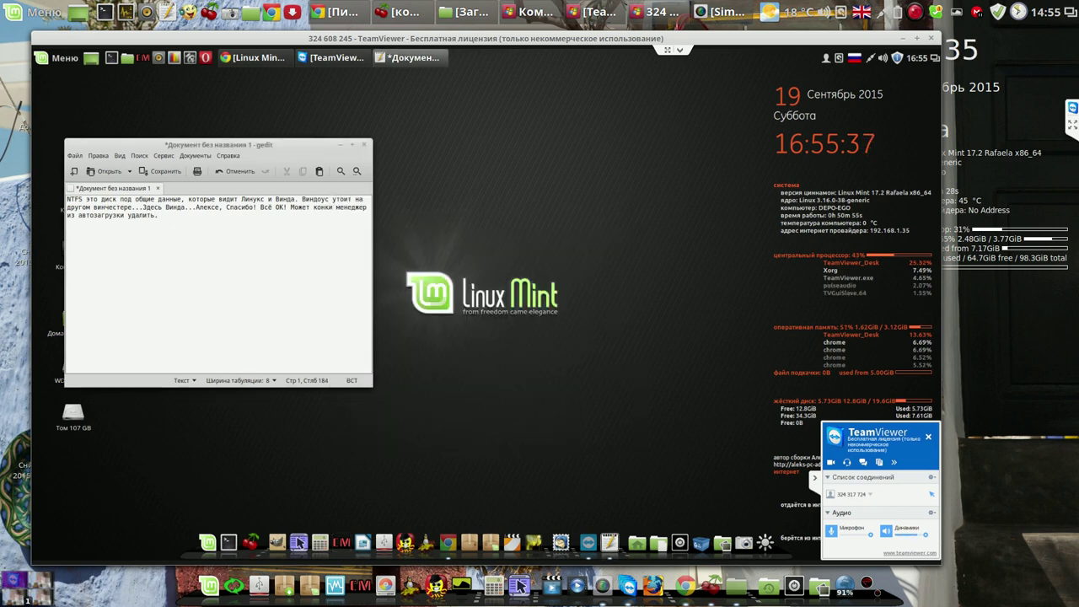
pyautogui.write('Ок, Спа')
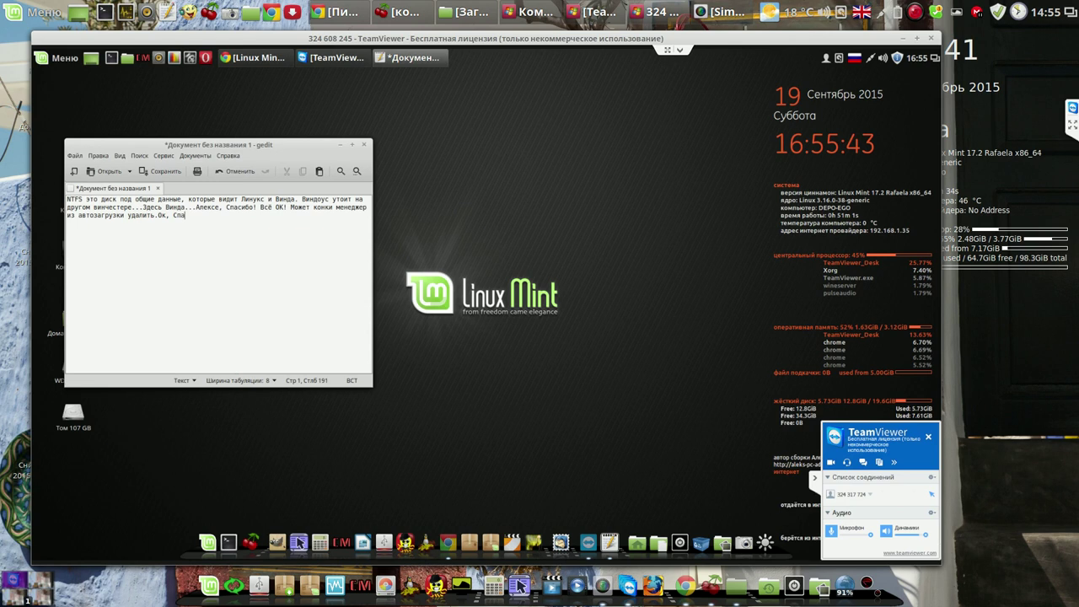
pyautogui.write('сиб')
pyautogui.write('о')
pyautogui.press('BackSpace')
pyautogui.press('BackSpace')
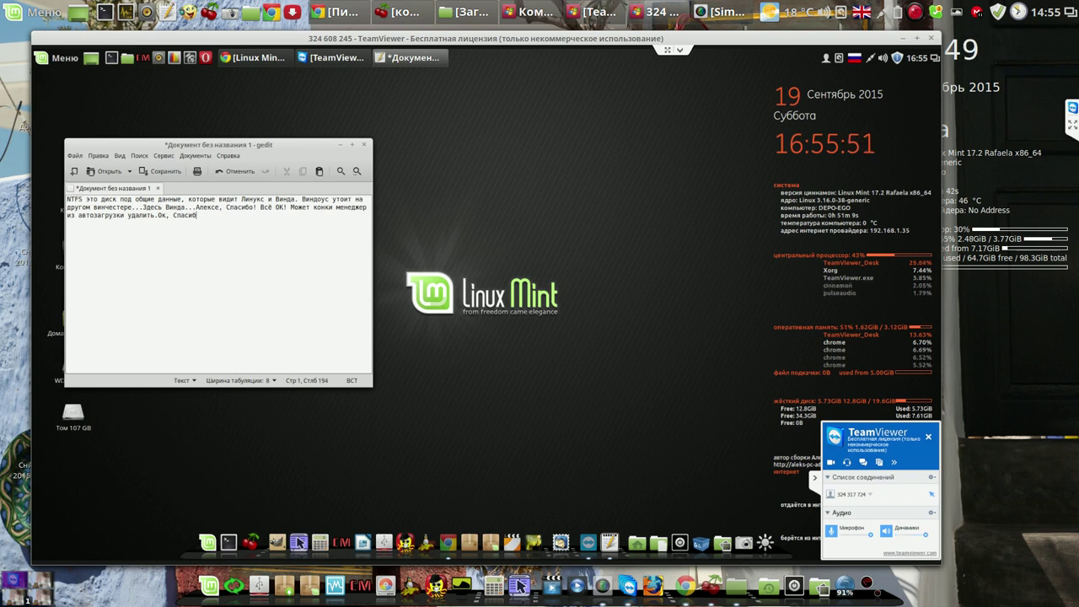
pyautogui.write('. На ')
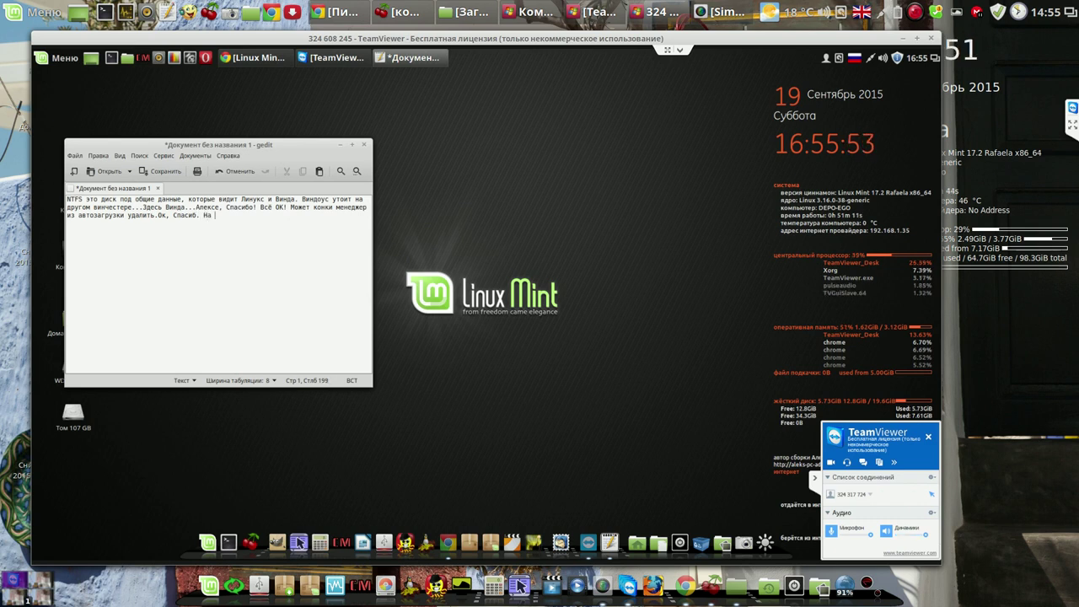
pyautogui.write('это')
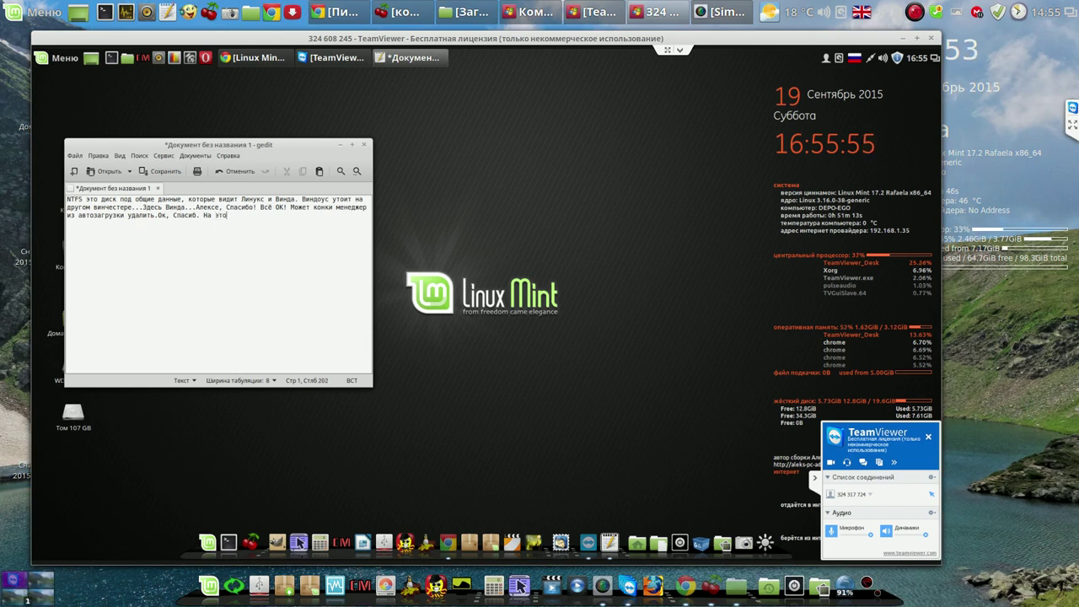
pyautogui.write('м компе нет...')
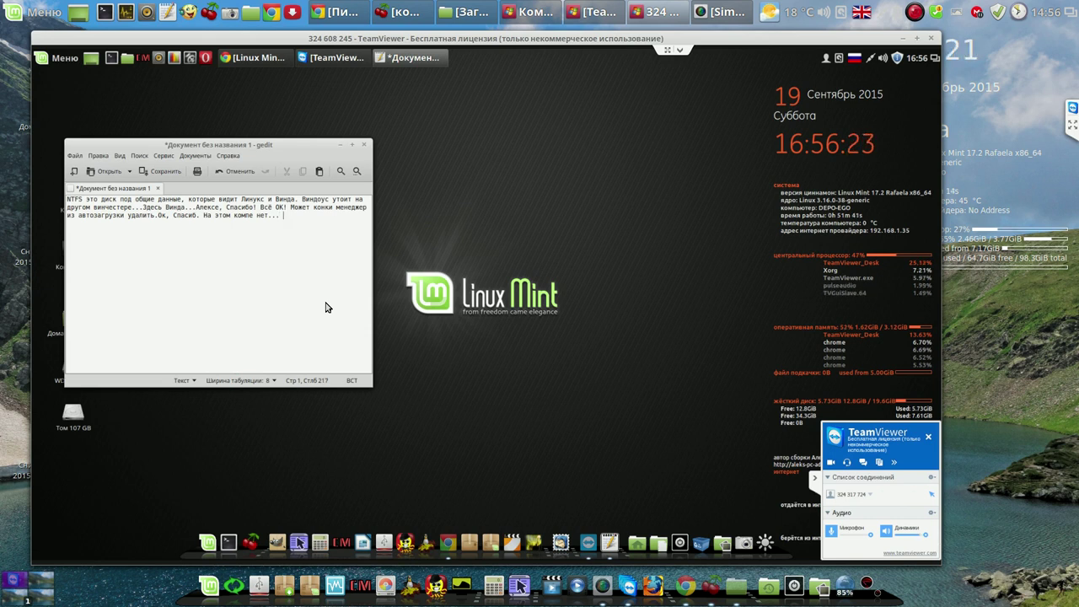
# - Finish the note with the farewell "Всё понял, спасибо Досвидание!!!!!))))"
pyautogui.write('Всё понял, спа')
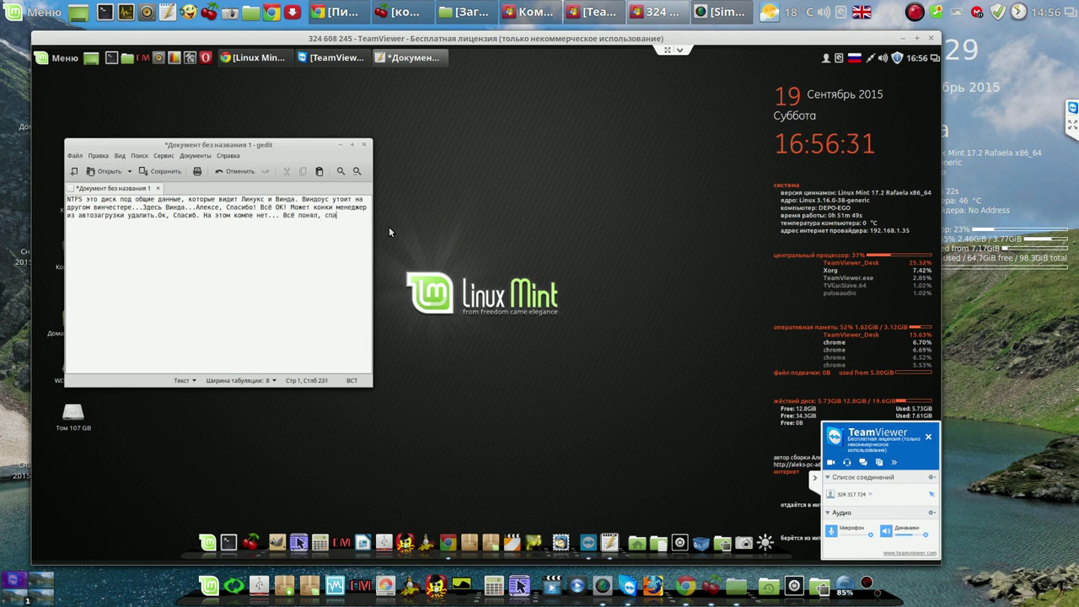
pyautogui.write('сиб')
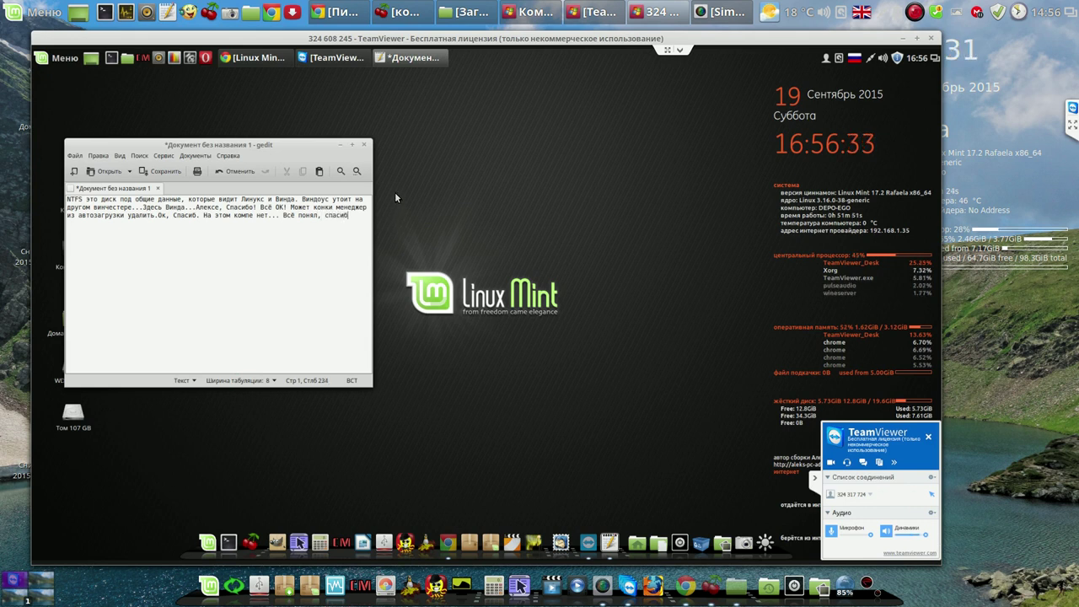
pyautogui.write('о Досвида')
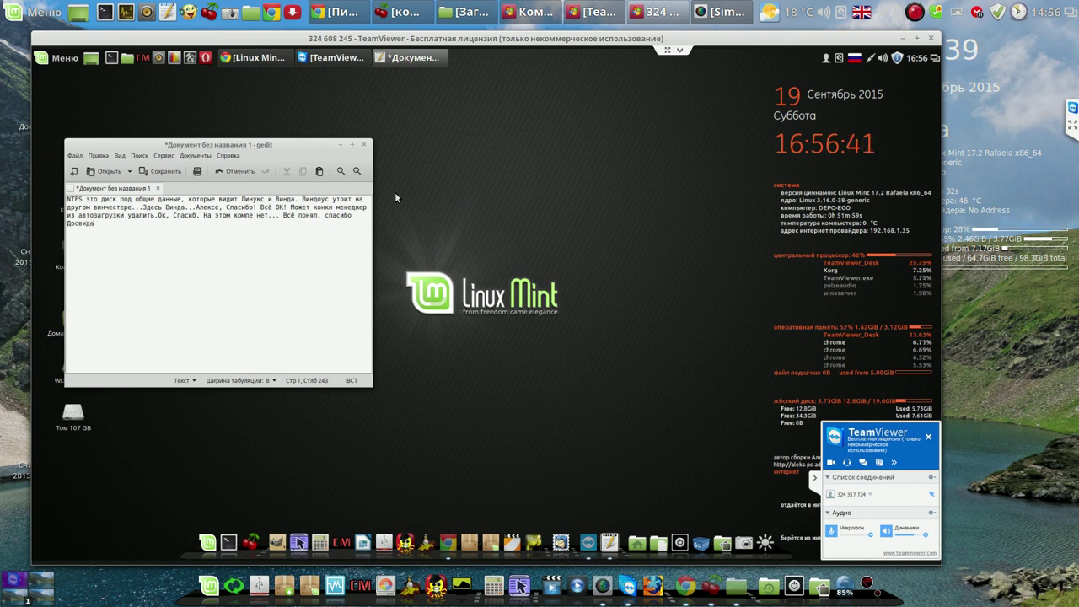
pyautogui.write('ние!!!!!')
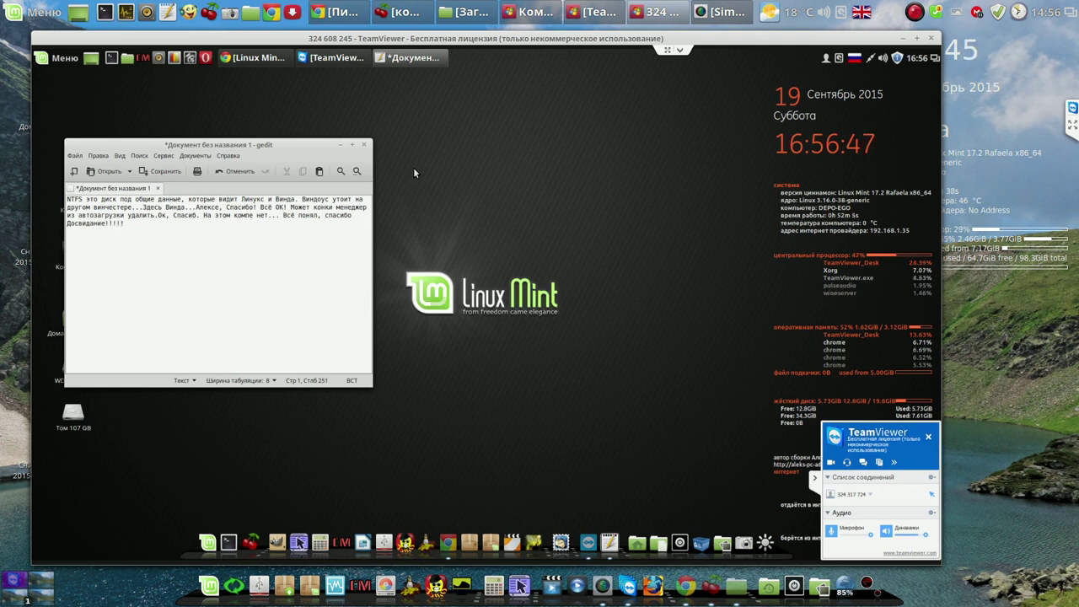
pyautogui.write('))))')
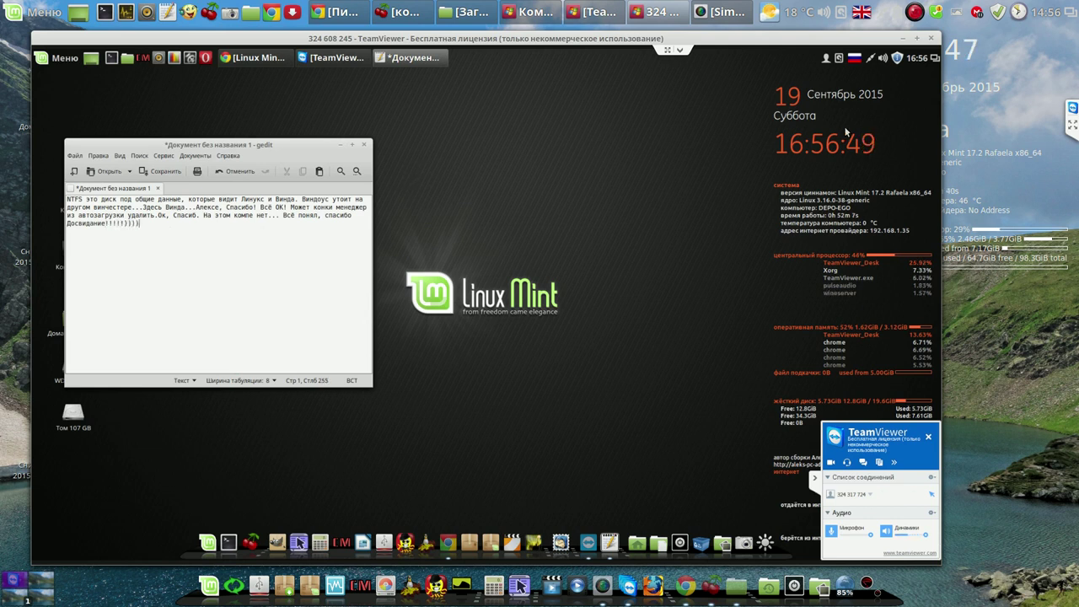